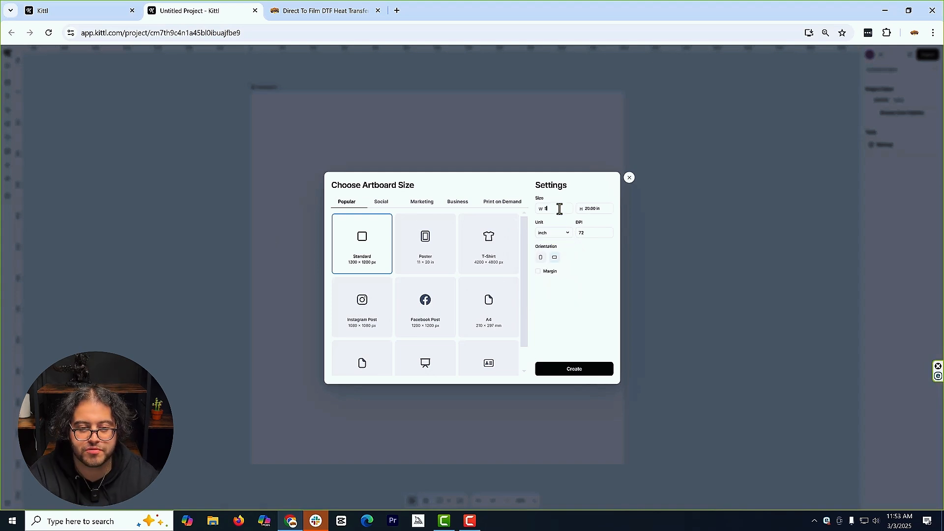
- Create a 5 by 5 inch artboard at 300 DPI
left_click(590, 234)
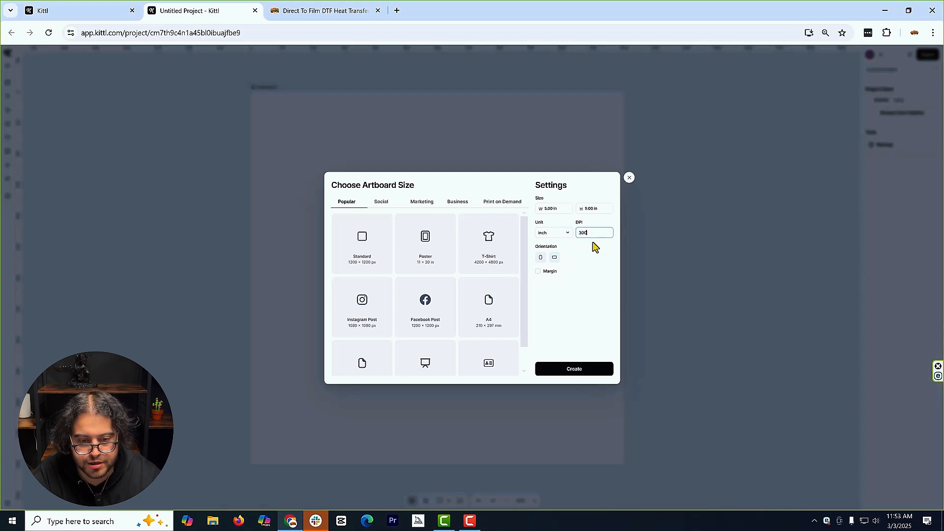
type("300")
left_click(593, 371)
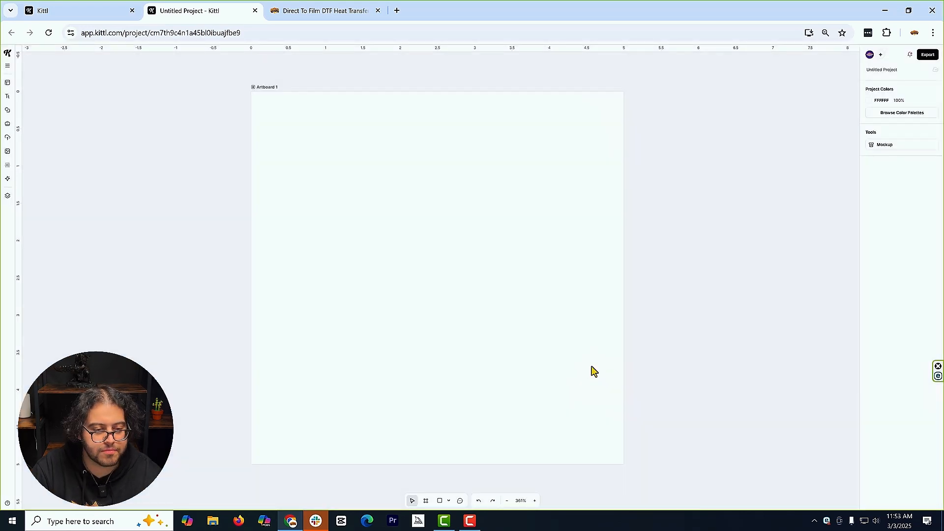
- Generate an AI image from the prompt "The Letter A gold plated lettering with encrusted diamonds and with white background"
left_click(7, 178)
left_click(43, 123)
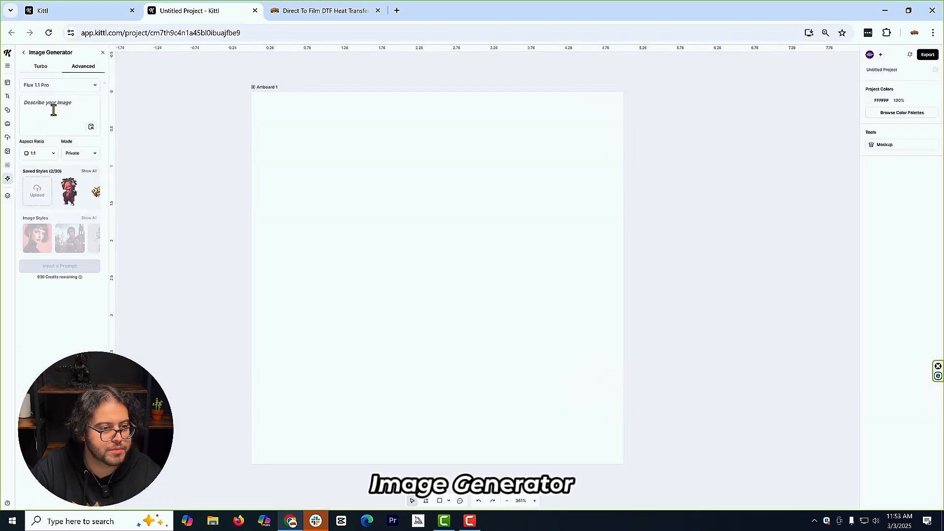
left_click(56, 104)
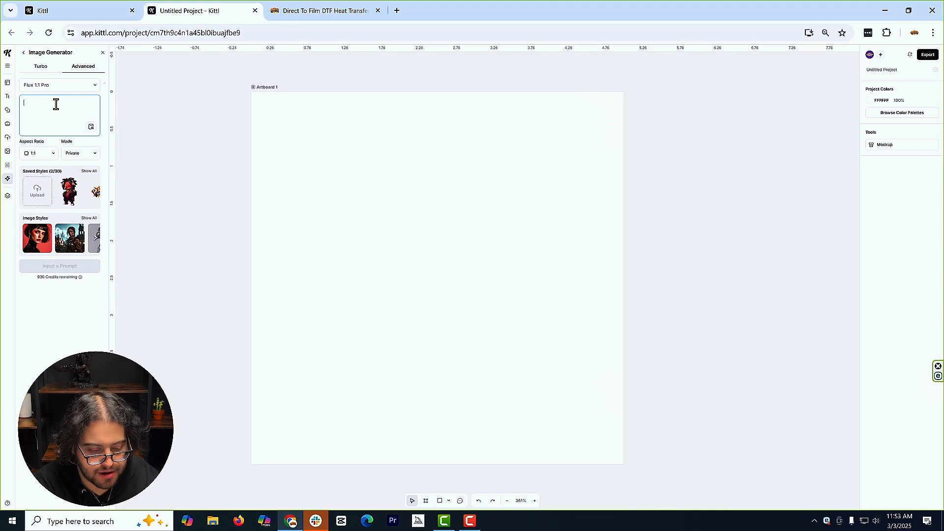
type("The Letter A")
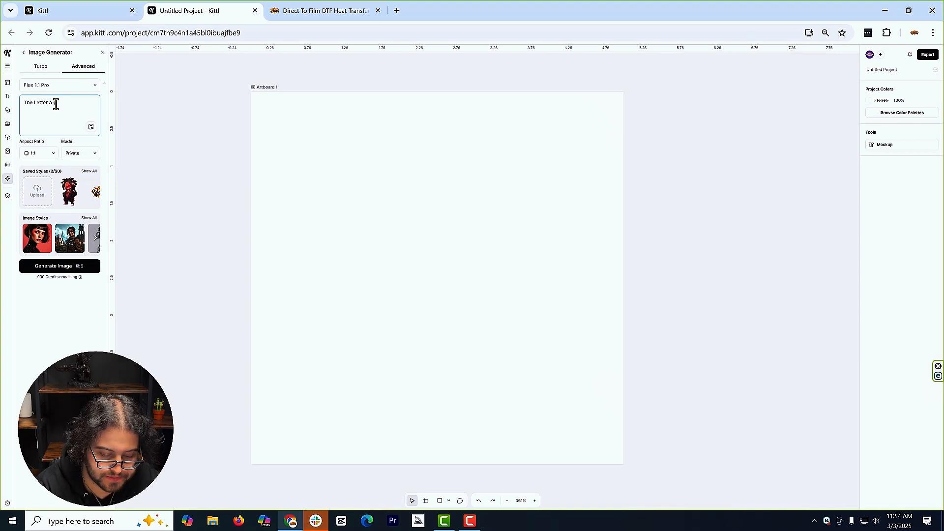
type(" gold plated lettering")
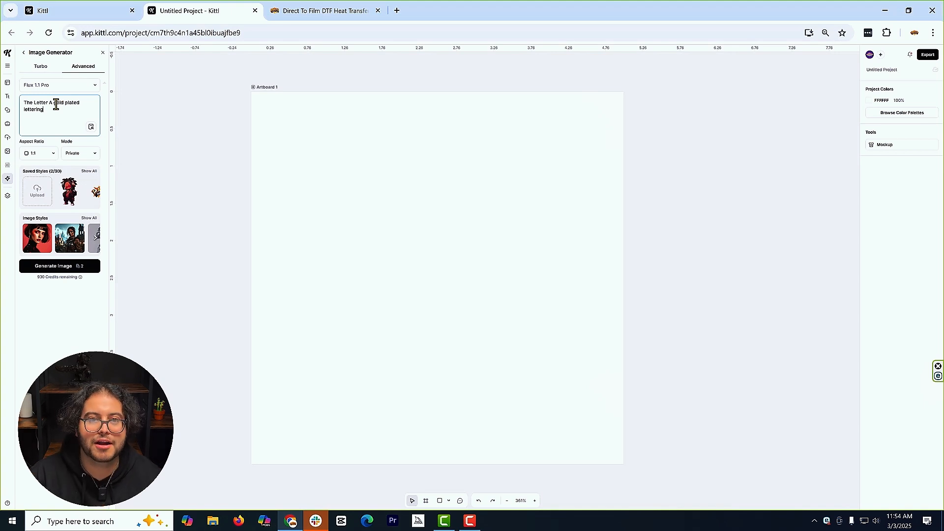
type("with encrusted diamonds and with white background")
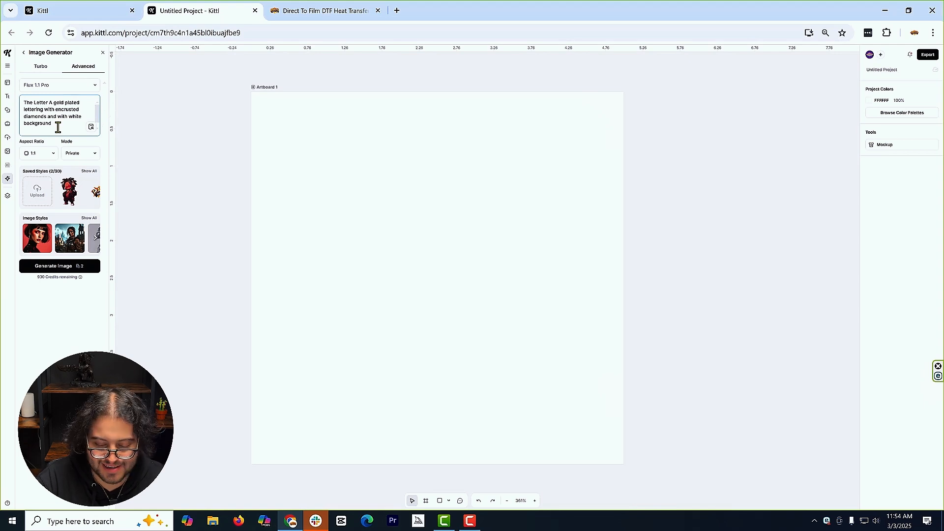
key("Return")
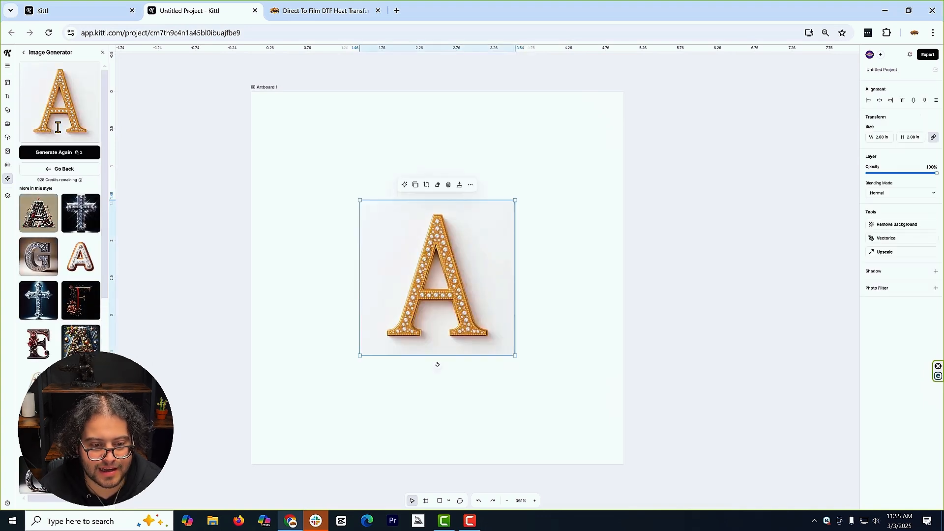
- Remove the background from the generated A and place it in the artboard's upper-left corner
left_click(898, 228)
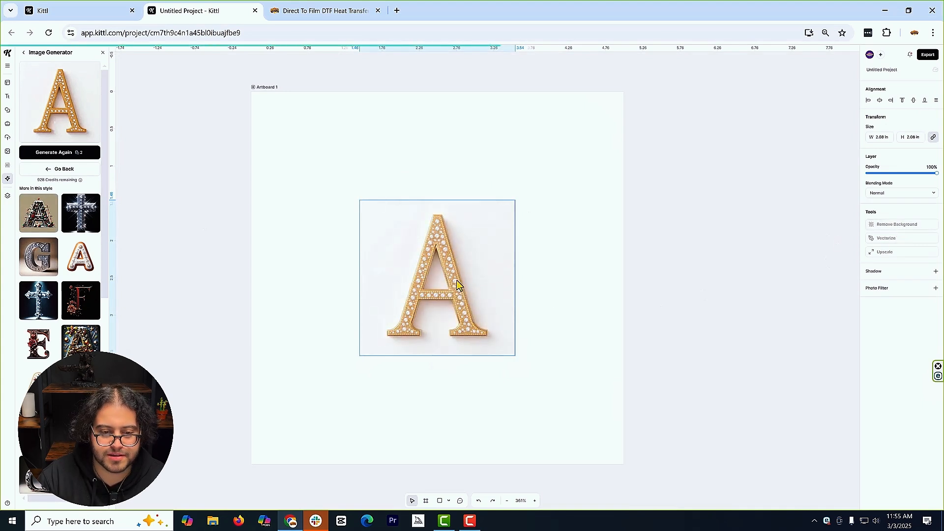
left_click_drag(449, 275, 327, 162)
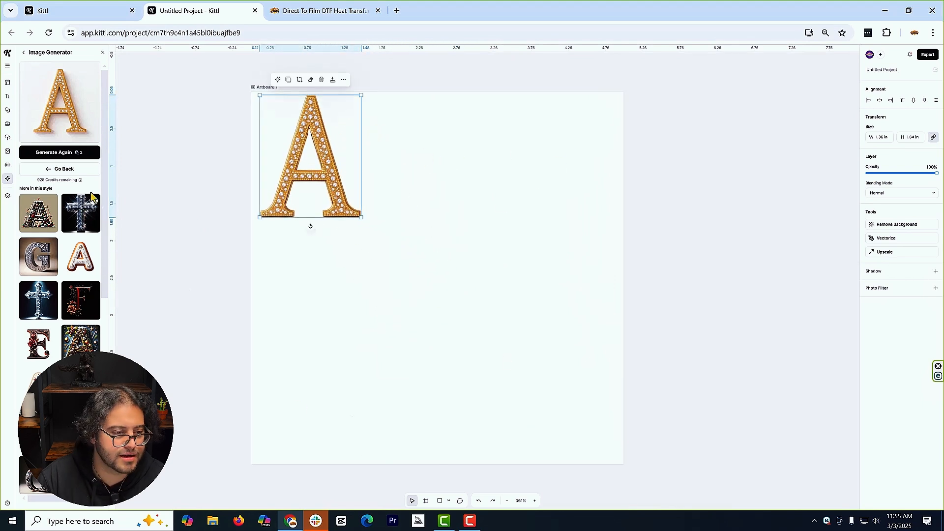
- Generate a second A from the same prompt, remove its background, and place it beside the first one in the artboard's top row
left_click(54, 154)
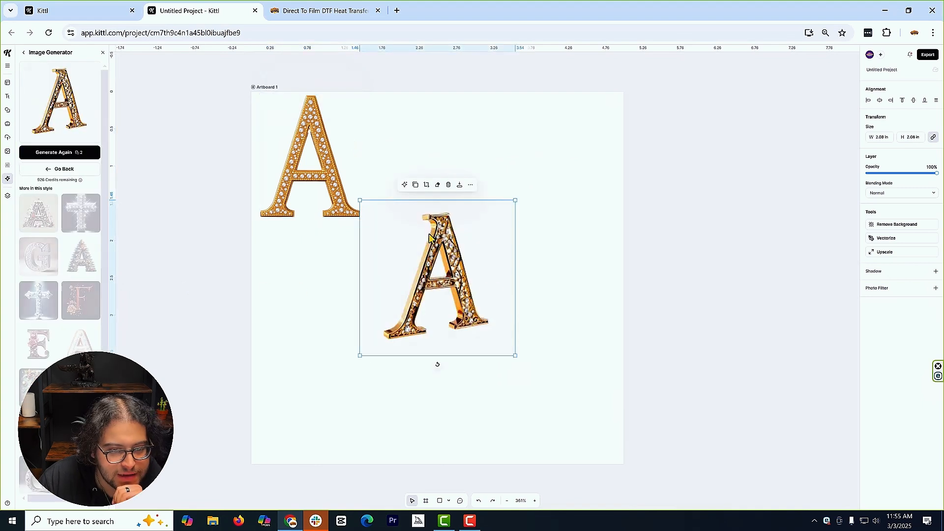
left_click_drag(459, 287, 476, 272)
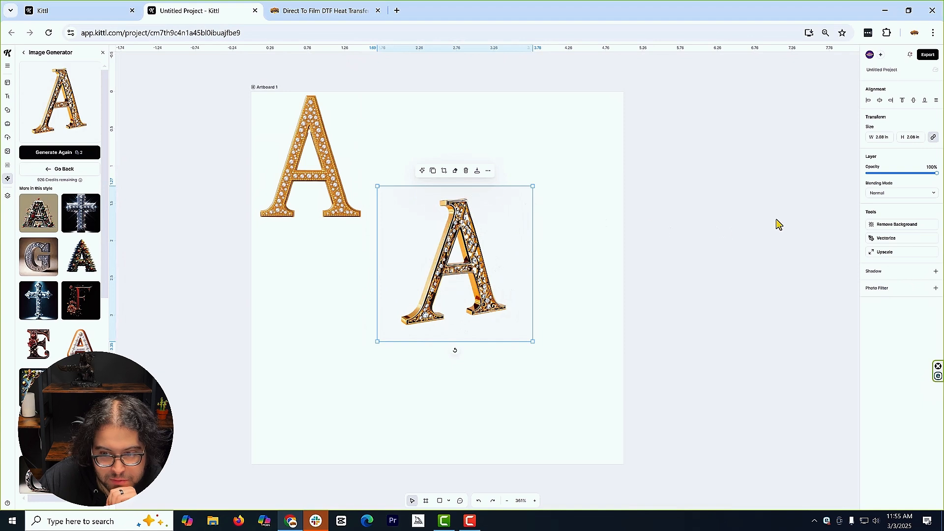
left_click(904, 225)
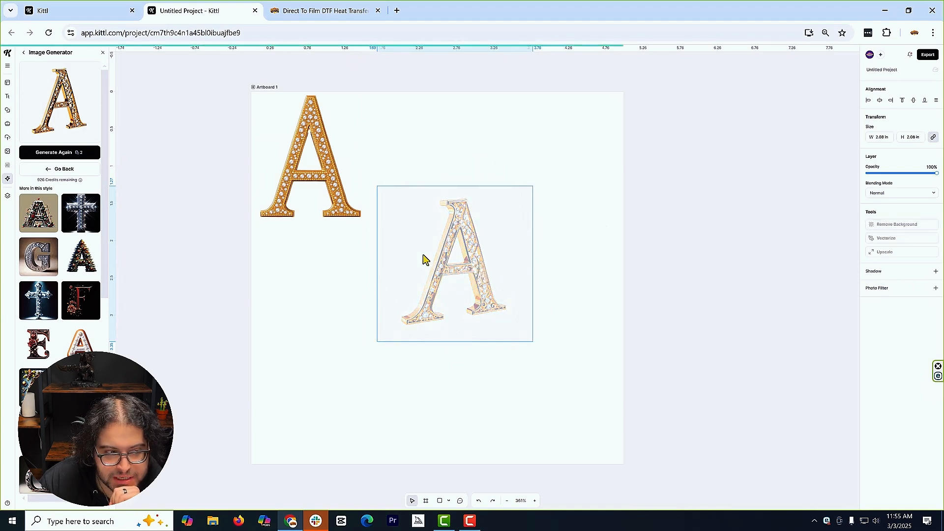
left_click(62, 156)
left_click_drag(472, 275, 446, 178)
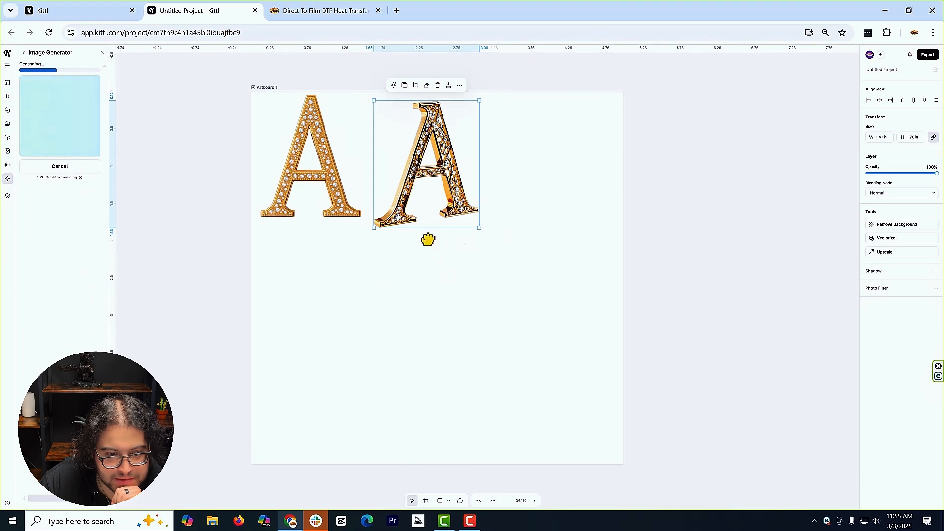
- Remove the background from the cursive A and move it to the right end of the artboard's top row
left_click(456, 309)
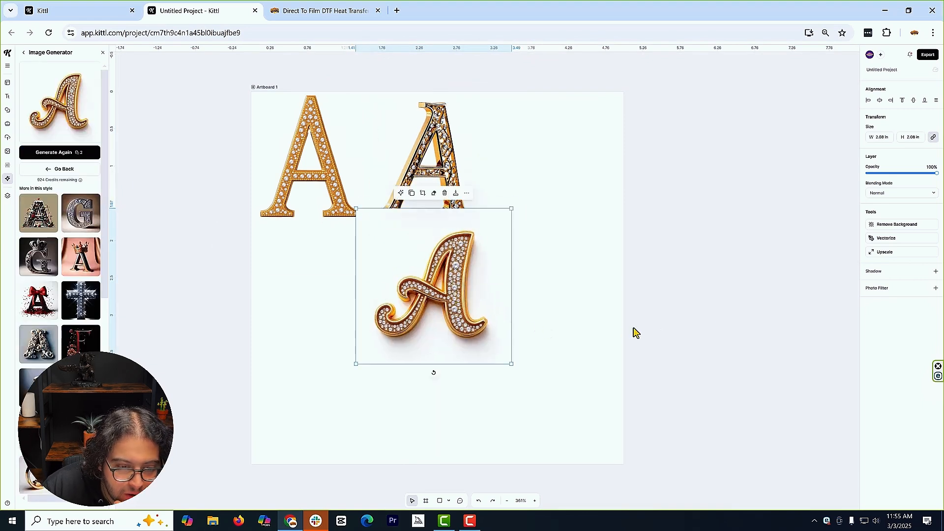
left_click(896, 226)
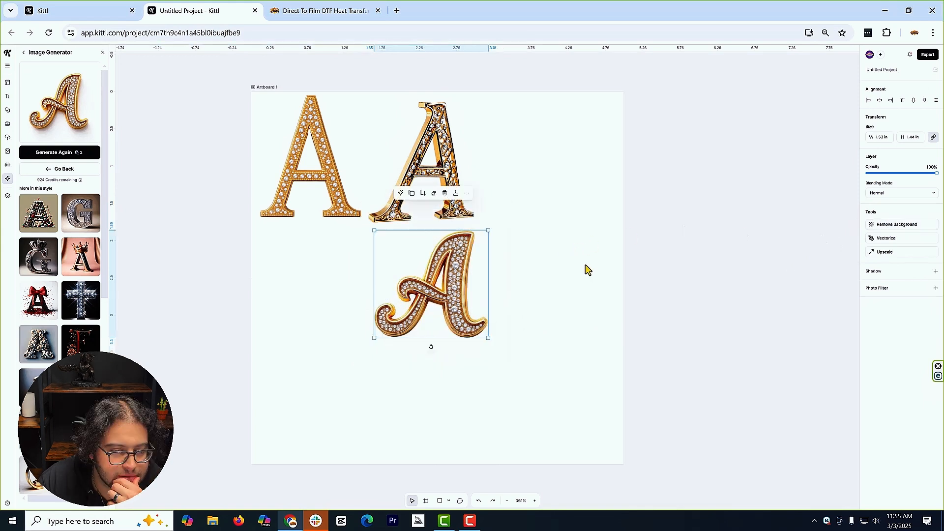
left_click_drag(461, 293, 586, 178)
- Generate another A from the same prompt, remove its background, and place it at the left end of a second row
left_click(84, 153)
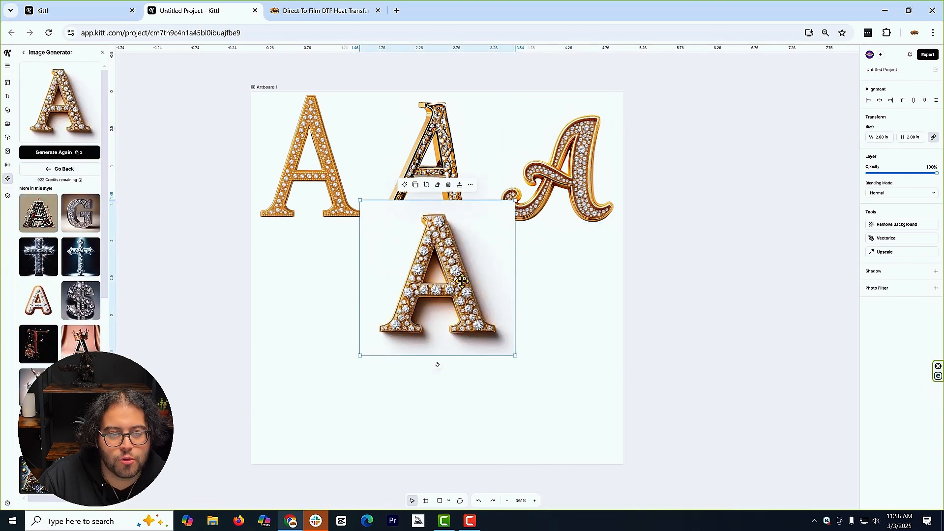
left_click_drag(467, 289, 370, 351)
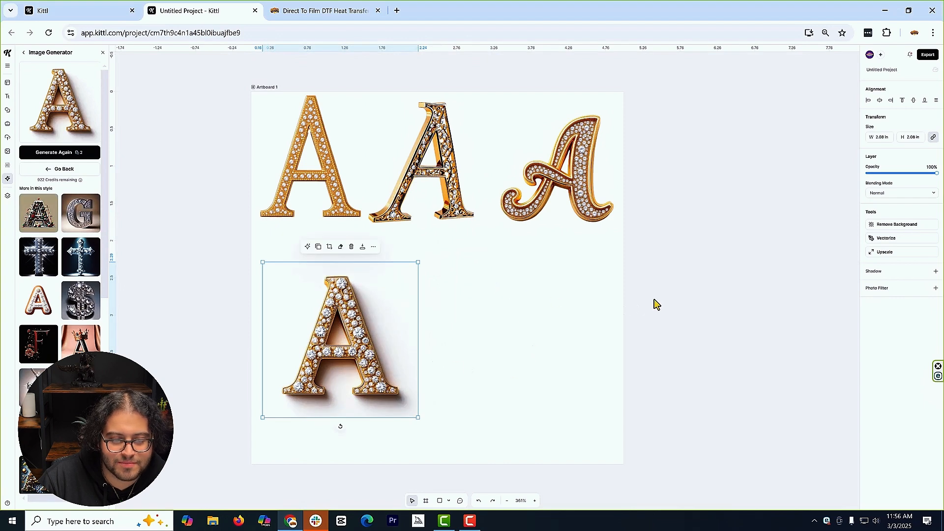
left_click(924, 226)
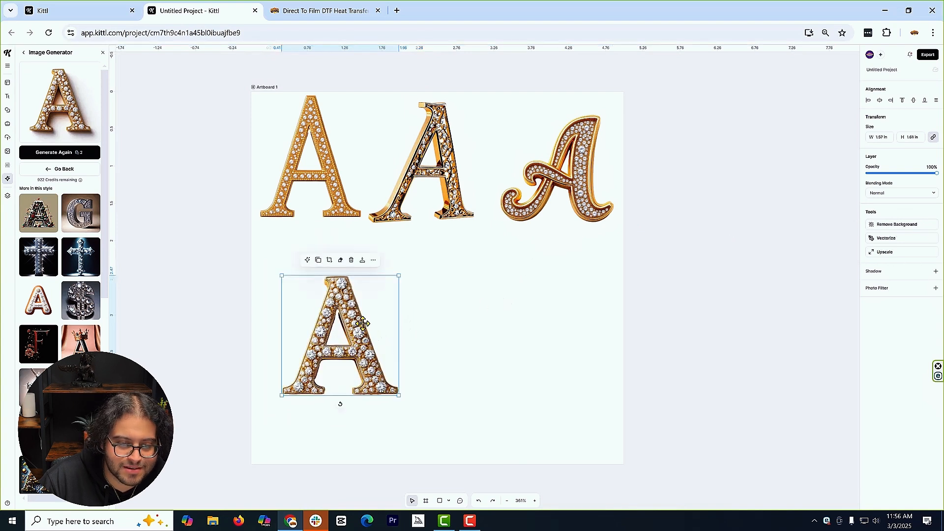
left_click_drag(362, 323, 339, 326)
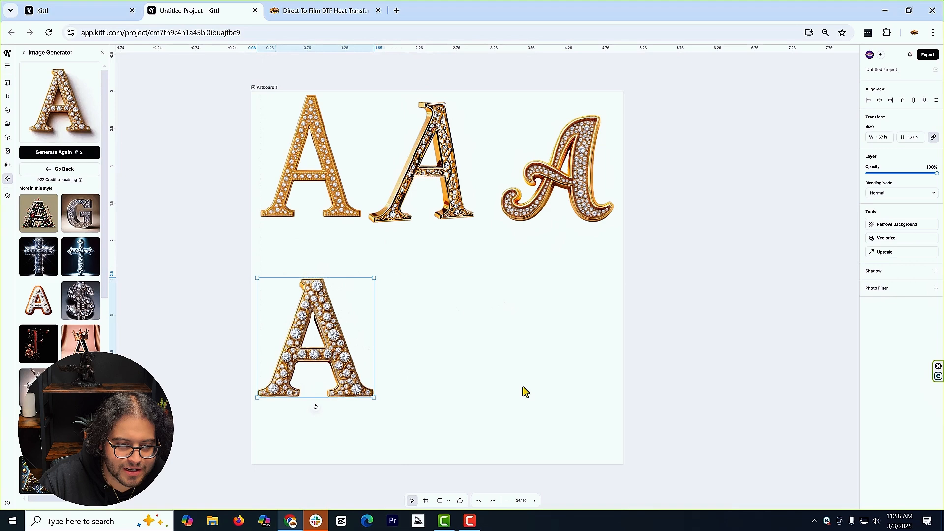
- Generate a fifth A without its background and position it in the middle of the second row
left_click(67, 153)
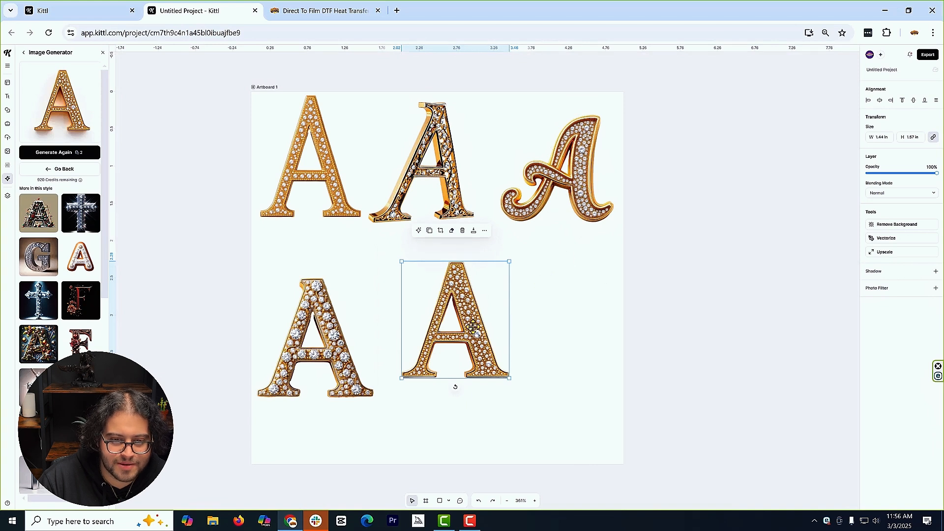
left_click_drag(474, 327, 451, 346)
- Generate a sixth A from the same prompt, remove its background, and place it at the right end of the second row
left_click(67, 152)
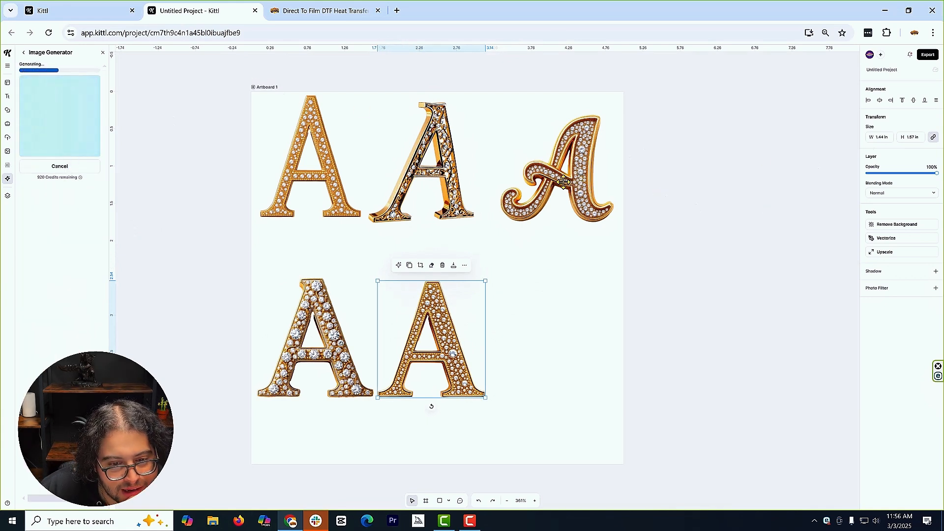
left_click(895, 227)
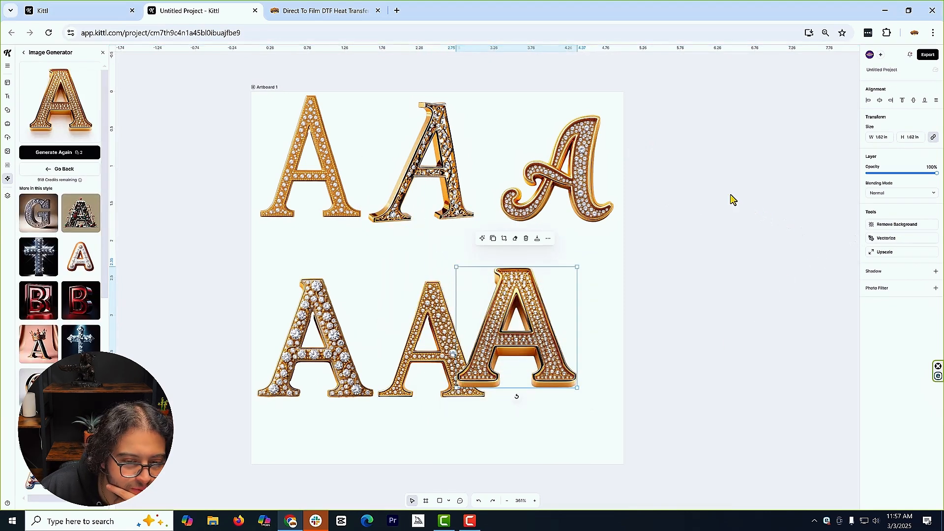
left_click_drag(533, 318, 571, 332)
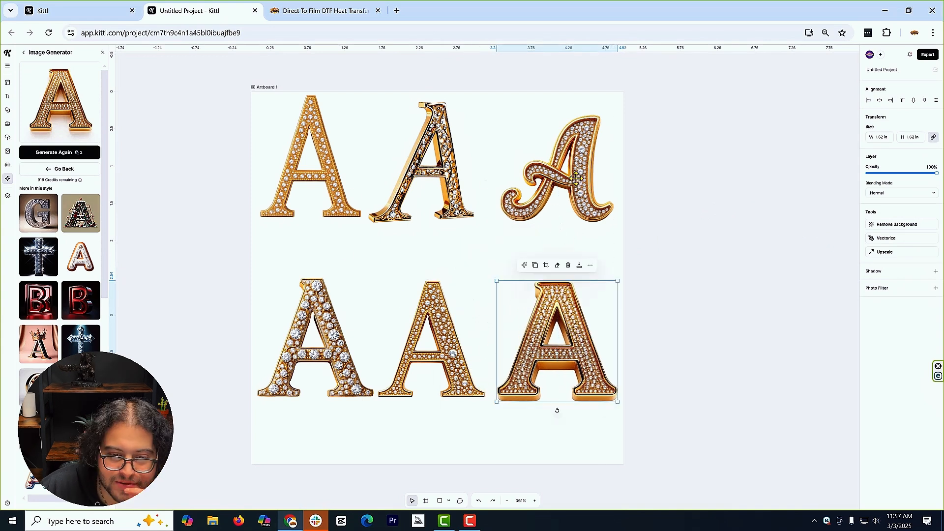
- Shift the cursive A slightly down and left on the artboard, and upscale it
left_click_drag(581, 188, 566, 197)
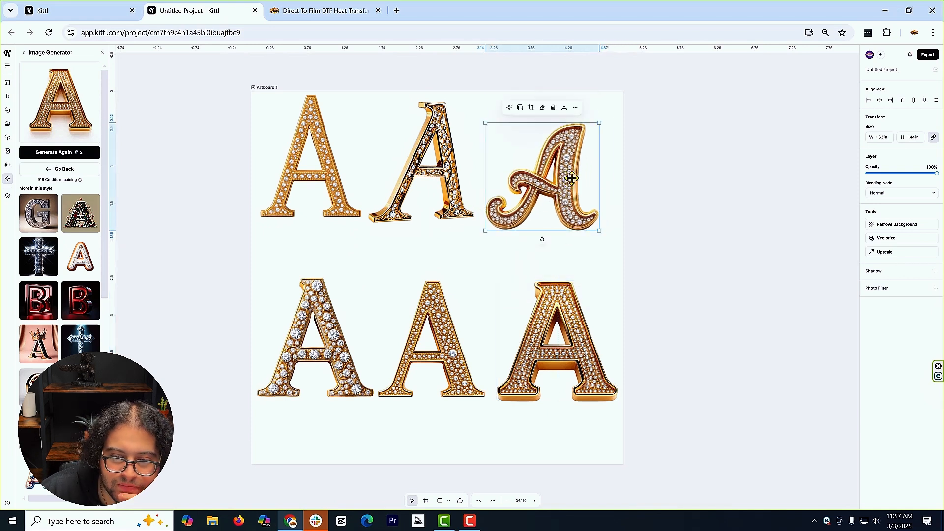
left_click(878, 253)
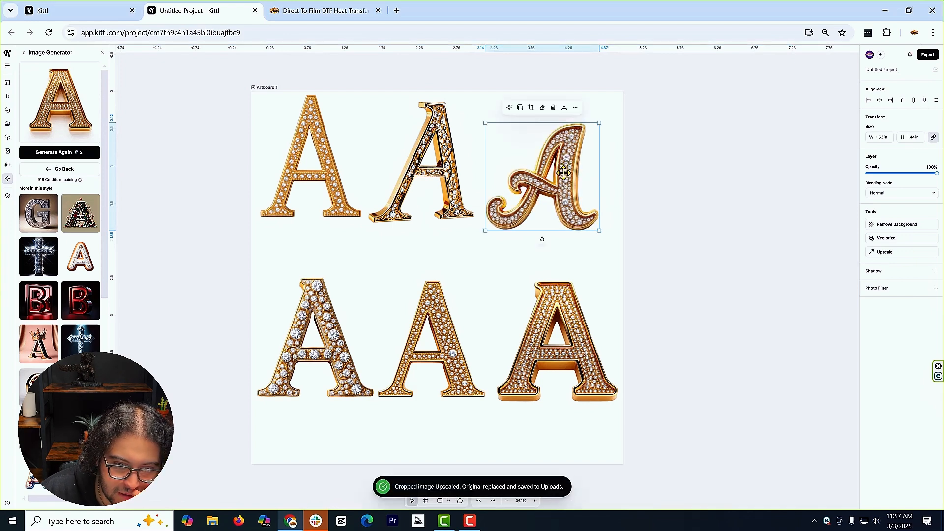
- Delete the other letter designs, keeping the thick-edged A at the right end of the second row
left_click(570, 332)
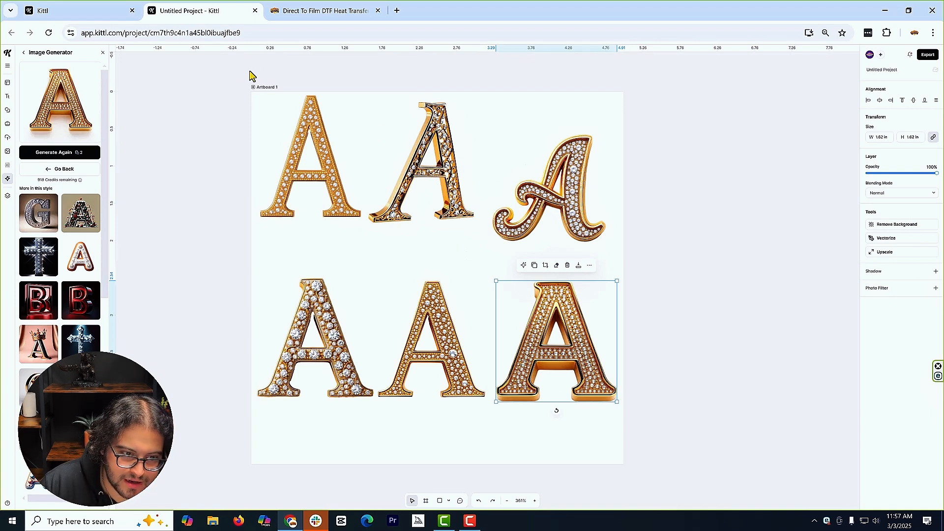
left_click_drag(261, 65, 480, 429)
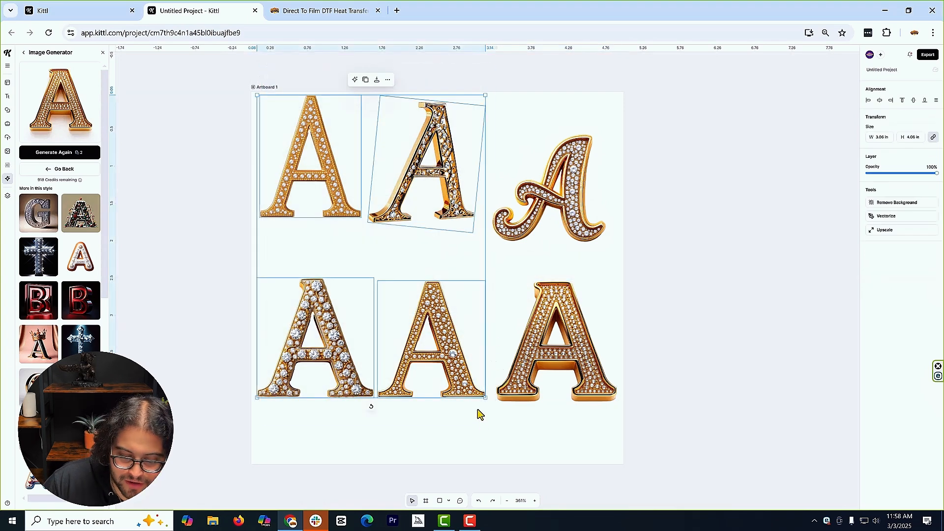
key("Delete")
- Enlarge the remaining A to about 4.62 by 4.63 inches and center it on the artboard
left_click(567, 340)
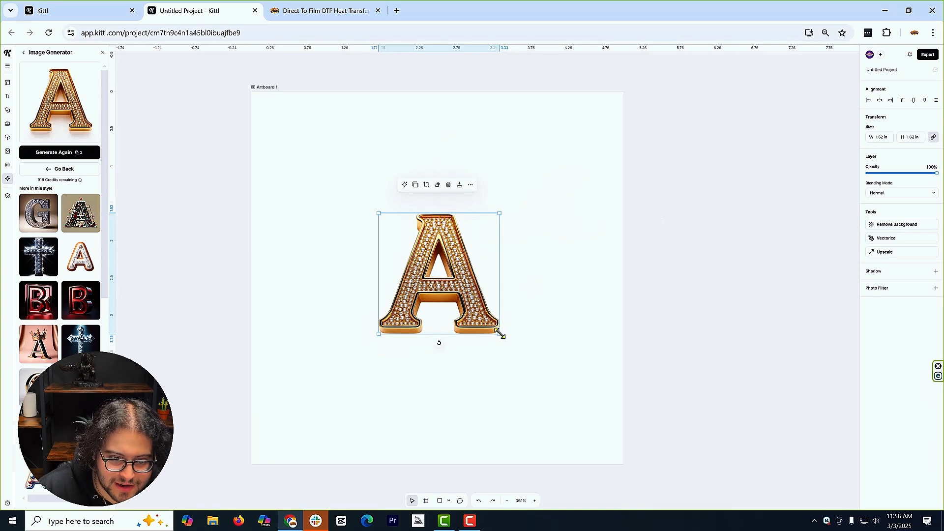
left_click_drag(501, 334, 604, 439)
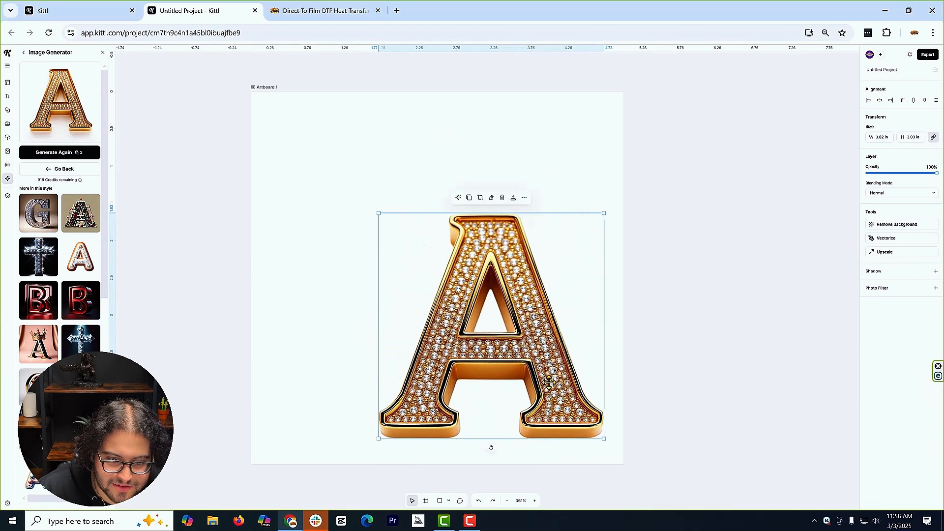
left_click_drag(550, 382, 444, 285)
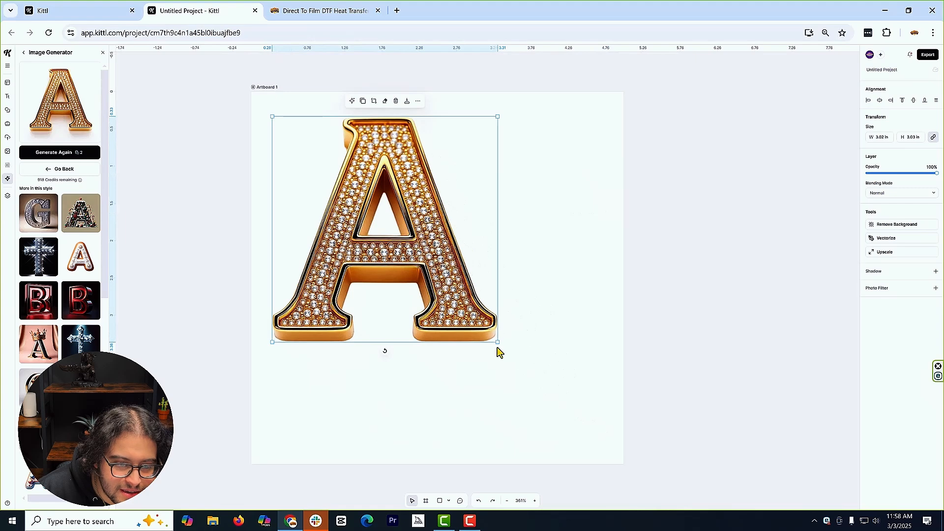
mouse_move(498, 342)
left_mouse_down()
mouse_move(608, 454)
mouse_move(493, 339)
left_mouse_up()
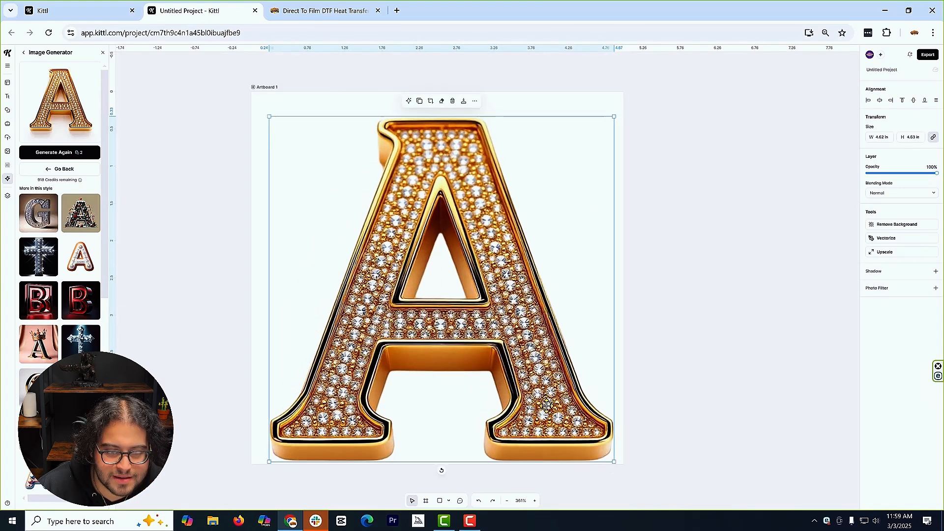
left_click_drag(546, 404, 543, 396)
- Upscale the A image and enlarge it to about 4.71 by 4.72 inches, with its upper edge at the artboard's top
left_click(900, 252)
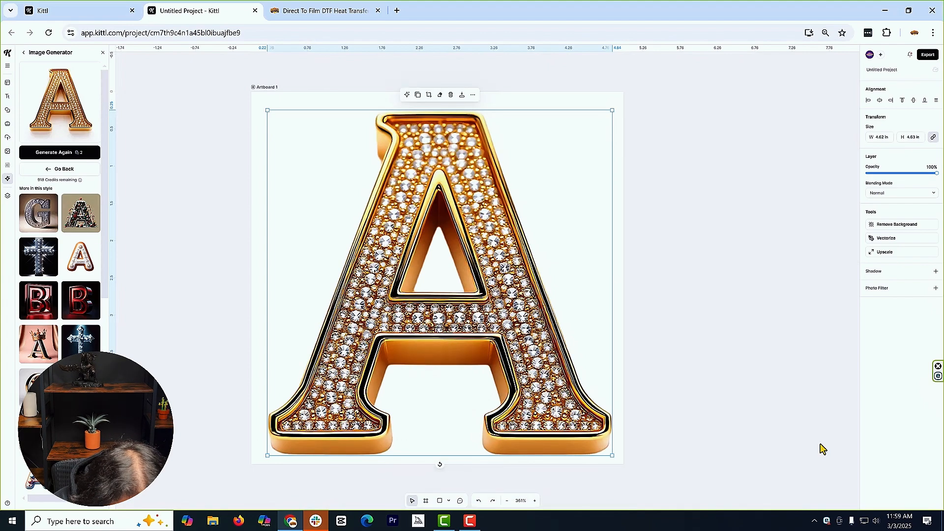
left_click_drag(467, 311, 464, 299)
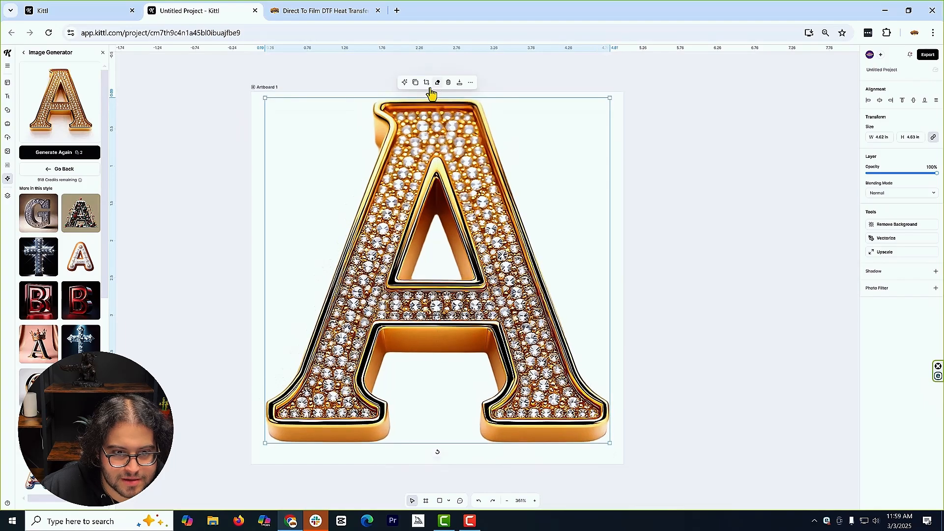
left_click_drag(264, 97, 252, 97)
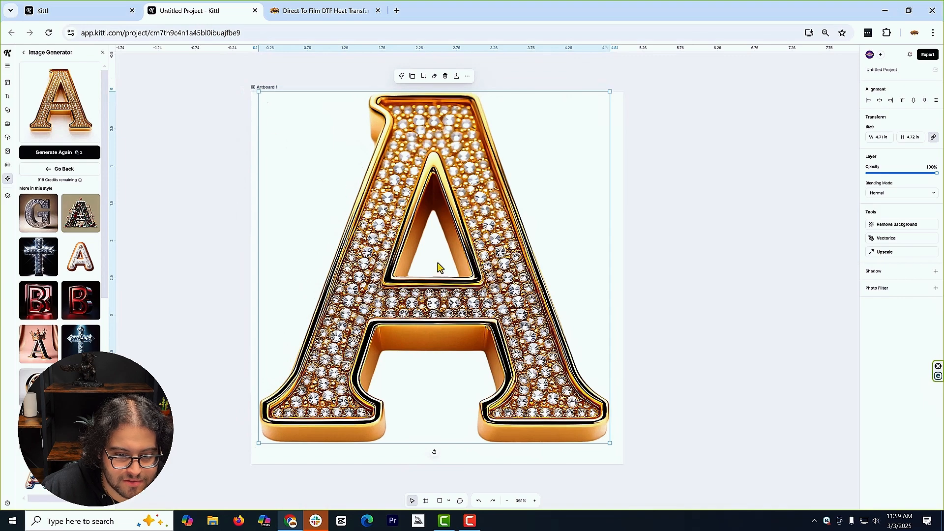
- Enlarge the A image to about 4.86 by 4.86 inches and center it on the artboard
left_click_drag(470, 287, 475, 308)
left_click_drag(260, 108, 255, 96)
left_click_drag(475, 245, 482, 244)
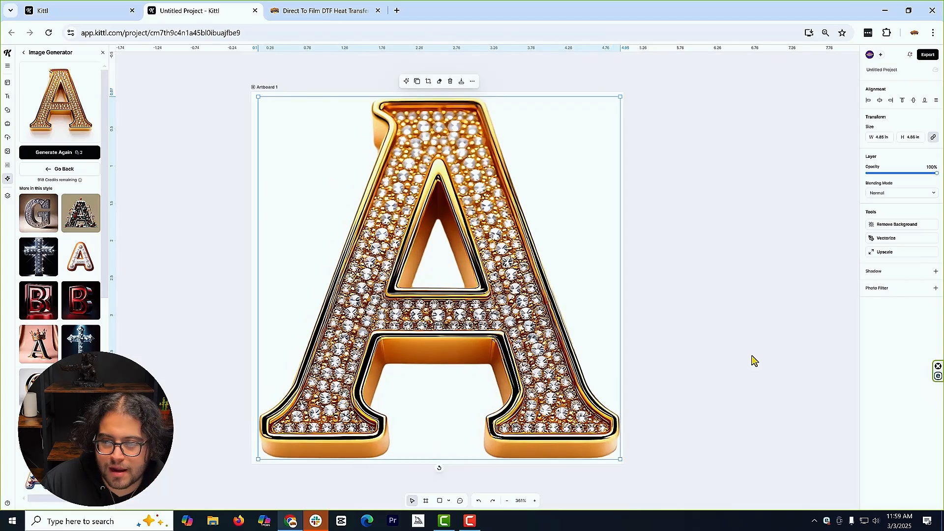
- Export Artboard 1 as a 5 by 5 inch, 300 dpi PNG with the background removed
left_click(928, 55)
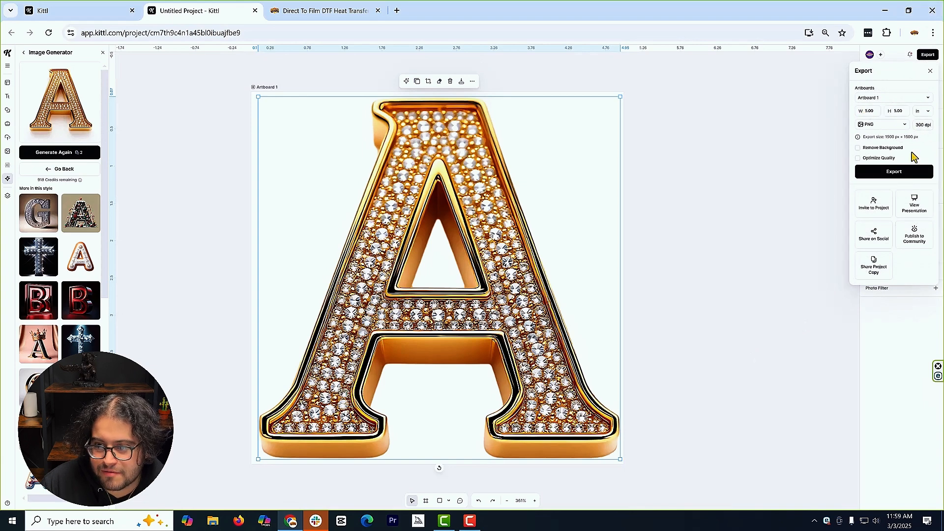
left_click(859, 149)
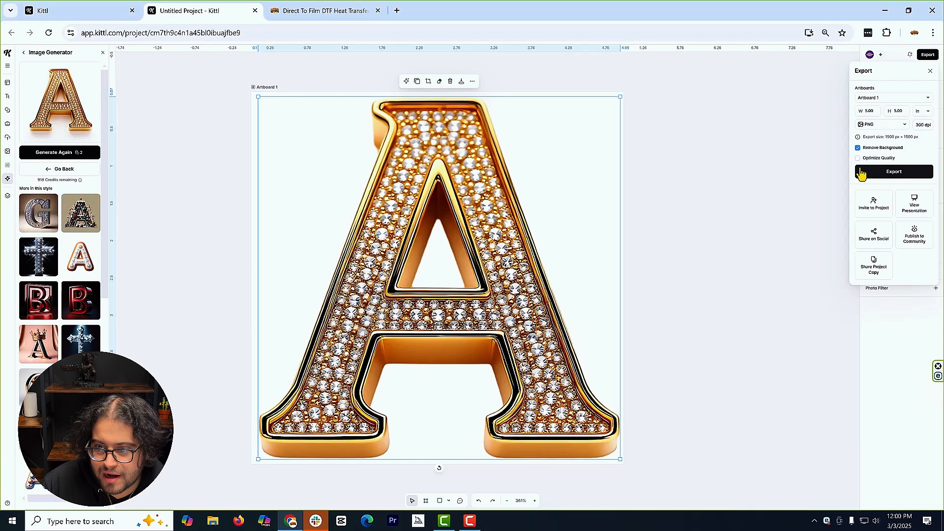
left_click(904, 175)
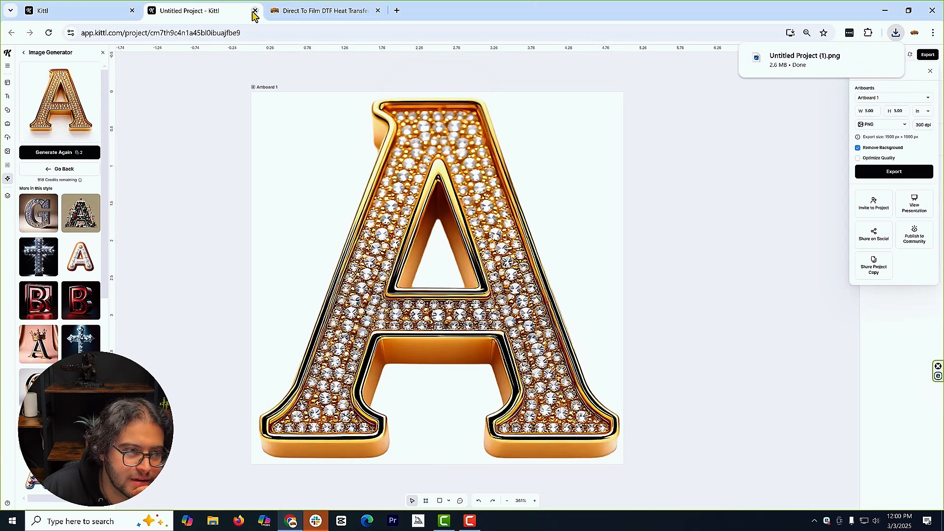
- Switch to the Transfer Superstars site and start a brand new 22 in x 12 in sheet in the DTF Transfer Gang Sheet Builder
left_click(323, 11)
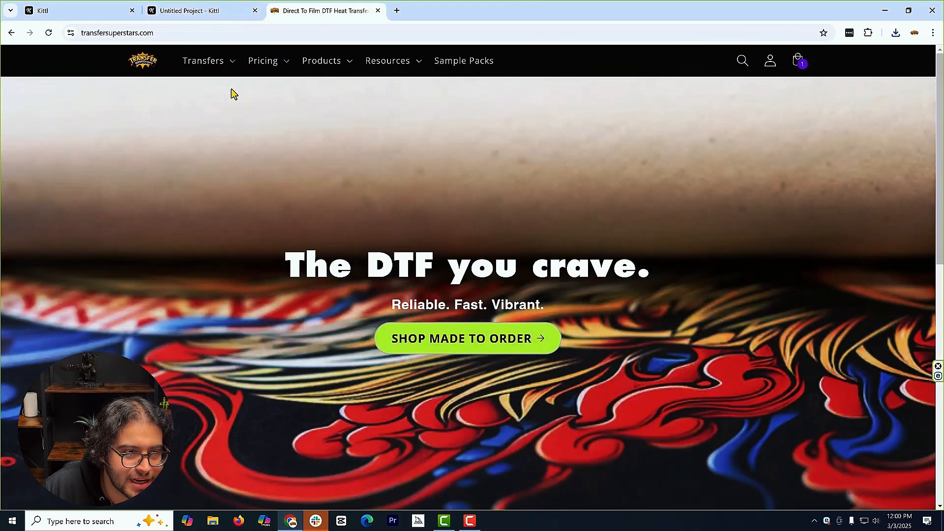
left_click(202, 59)
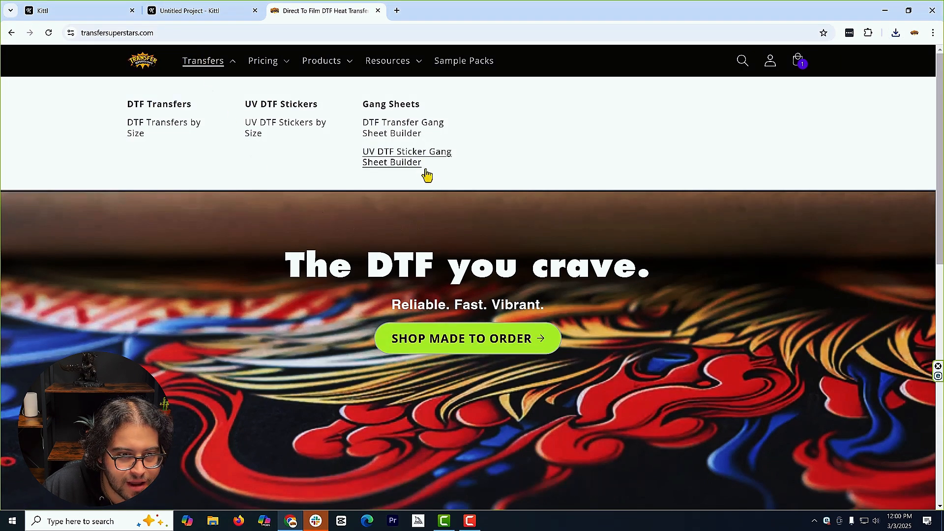
left_click(414, 134)
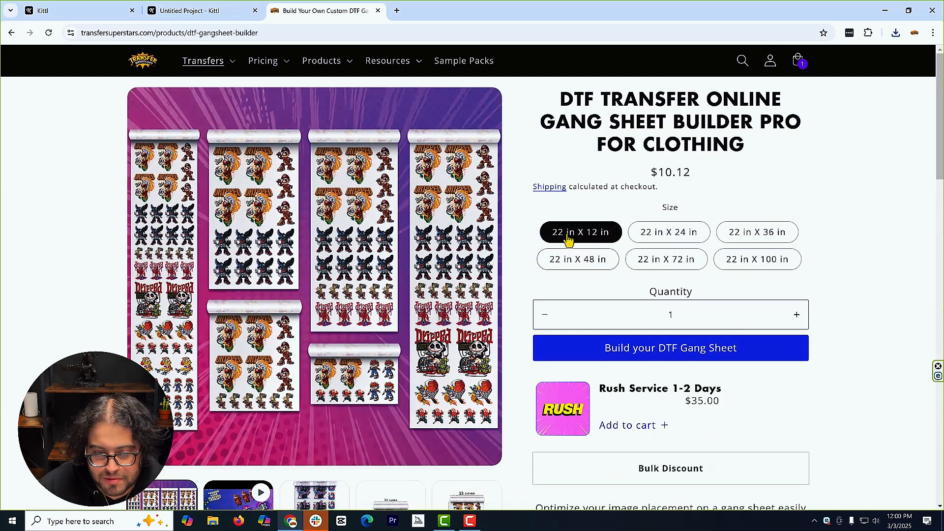
left_click(654, 359)
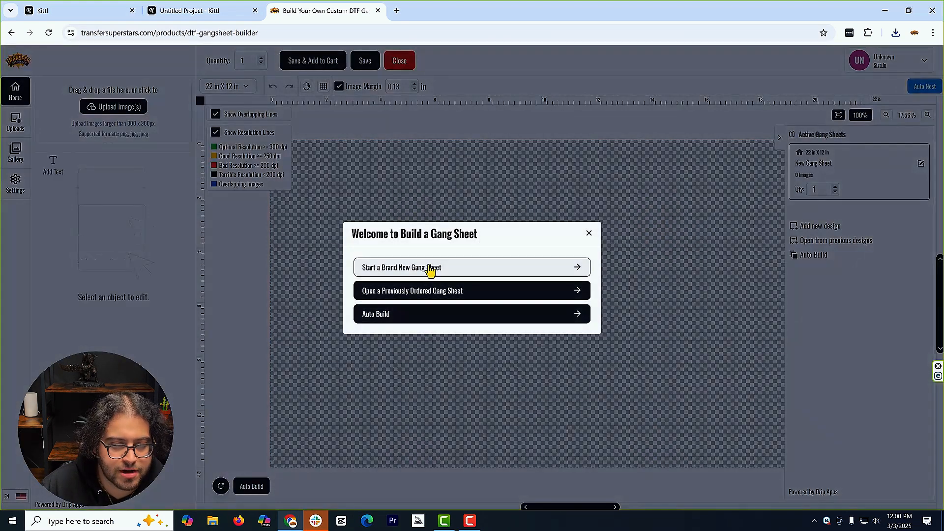
left_click(430, 269)
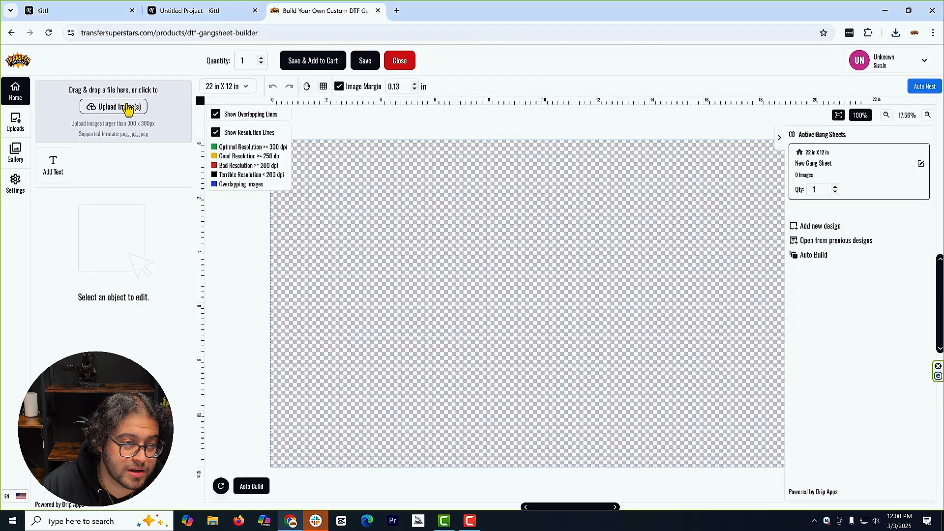
- Upload Untitled Project (1).png to the gang sheet and set its width to 2.5 in with the aspect ratio locked
left_click(131, 107)
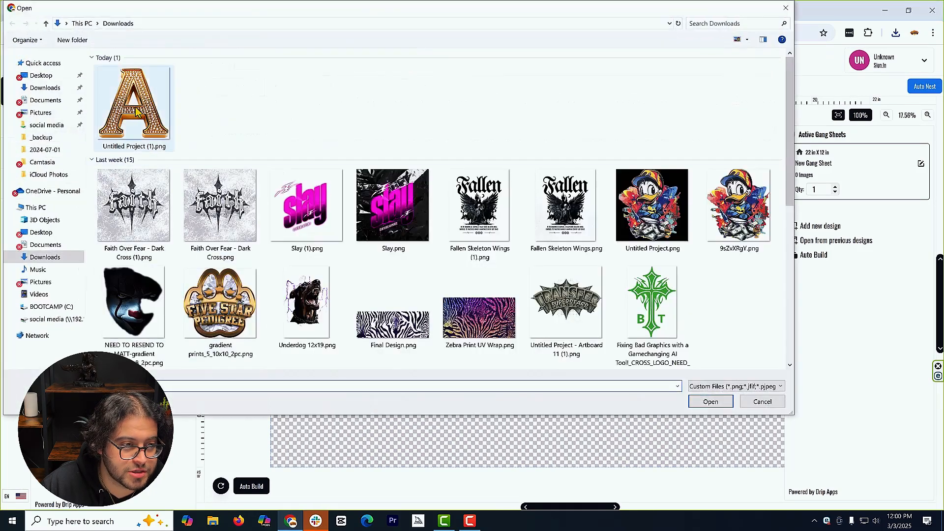
double_click(131, 105)
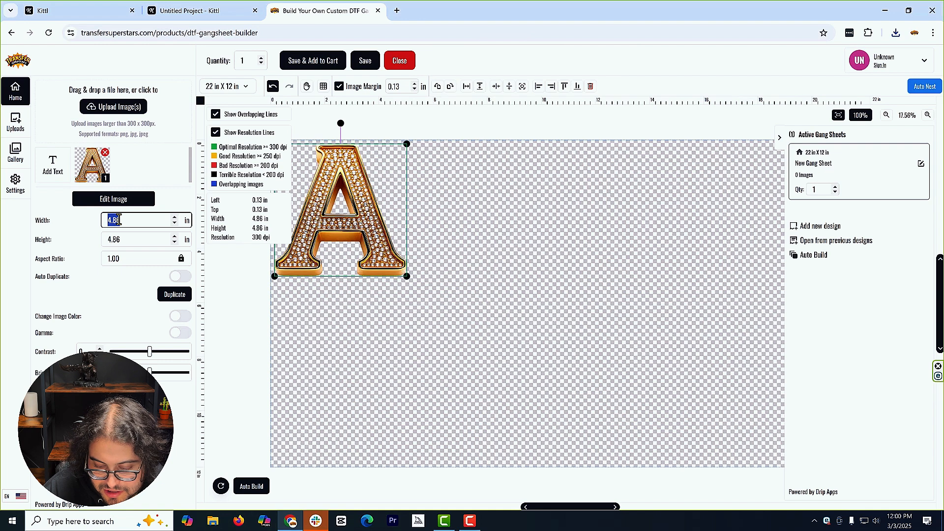
type("2.5")
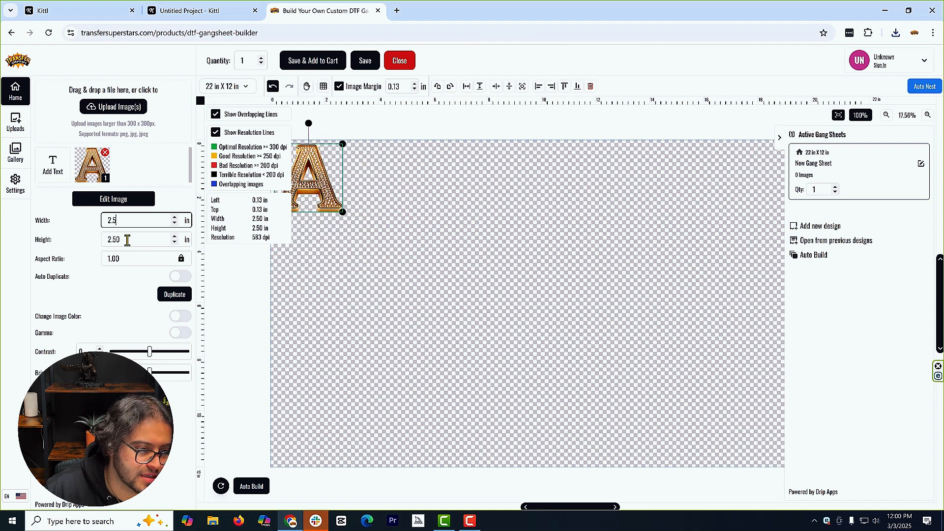
left_click(127, 240)
left_click_drag(125, 240, 96, 239)
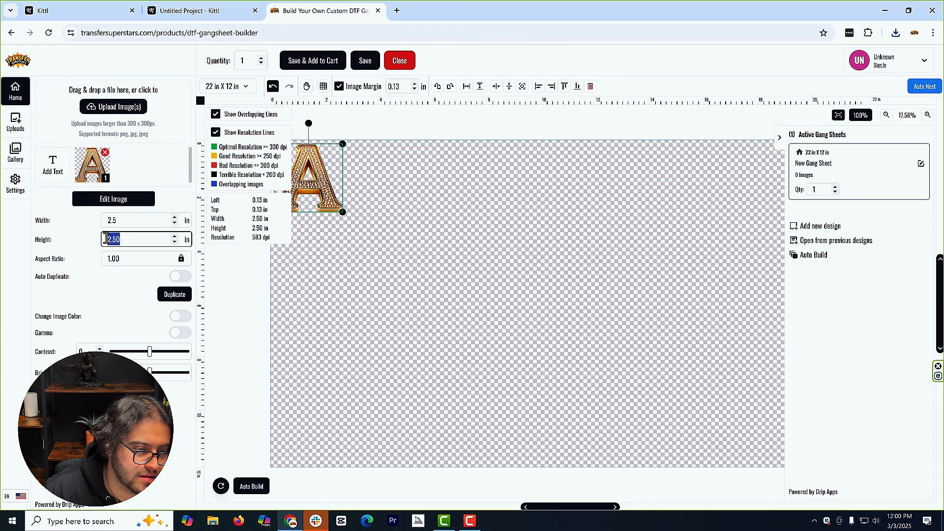
left_click(137, 241)
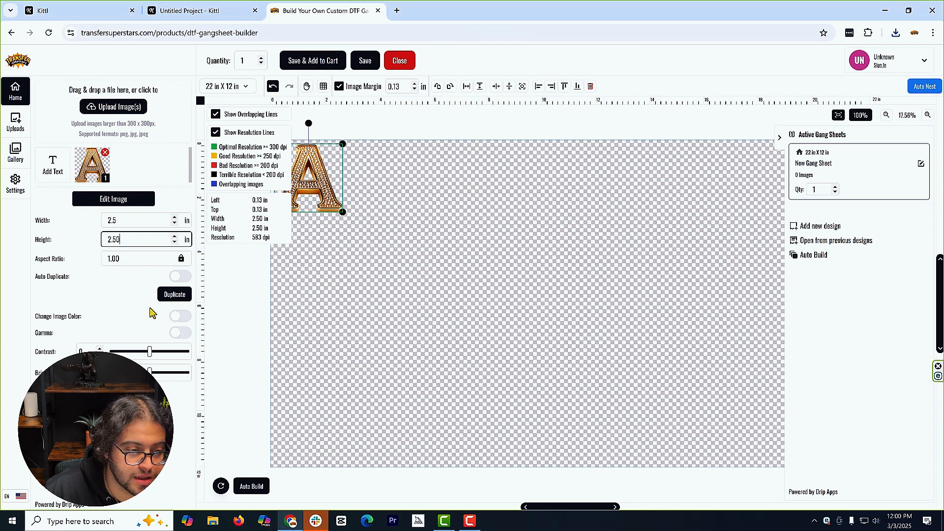
- Duplicate the A until the gang sheet holds 32 copies in four rows of eight
left_click(165, 295)
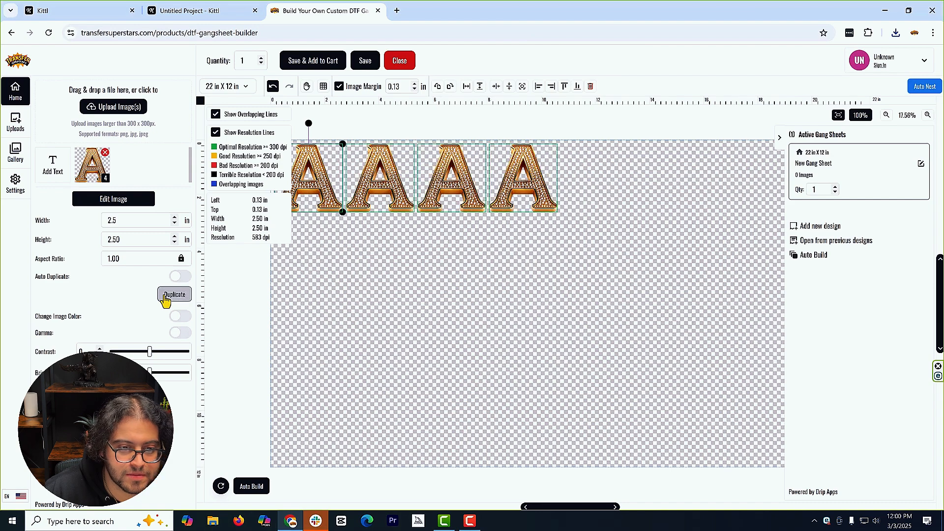
left_click(165, 297)
left_click(165, 296)
left_click(165, 296)
left_click(165, 296)
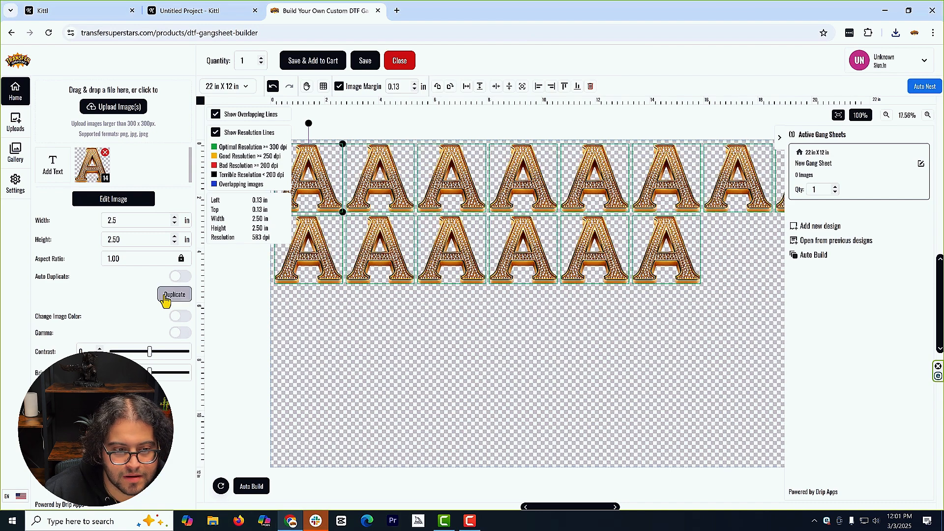
left_click(165, 297)
left_click(166, 297)
left_click(166, 297)
left_click(165, 297)
left_click(166, 297)
left_click(165, 296)
left_click(165, 297)
left_click(166, 297)
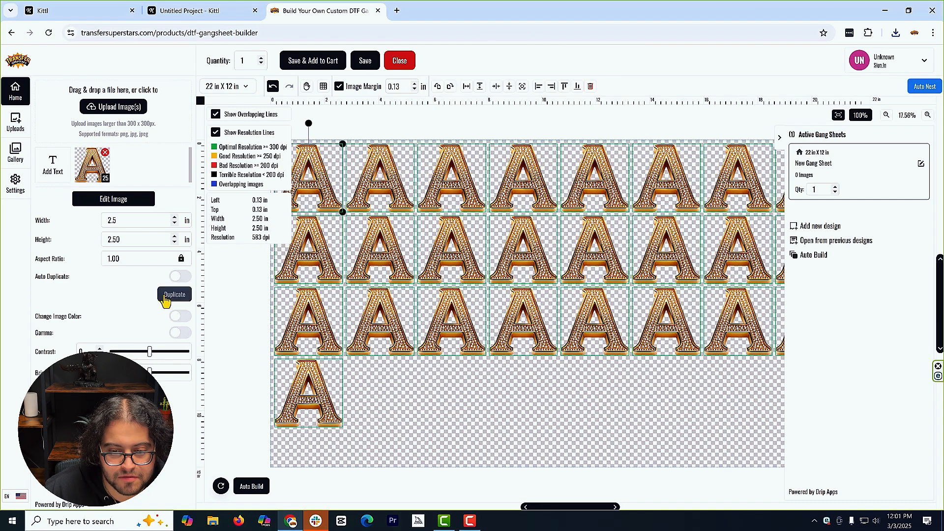
left_click(165, 297)
left_click(166, 297)
left_click(165, 296)
left_click(165, 296)
left_click(165, 296)
left_click(165, 296)
left_click(165, 297)
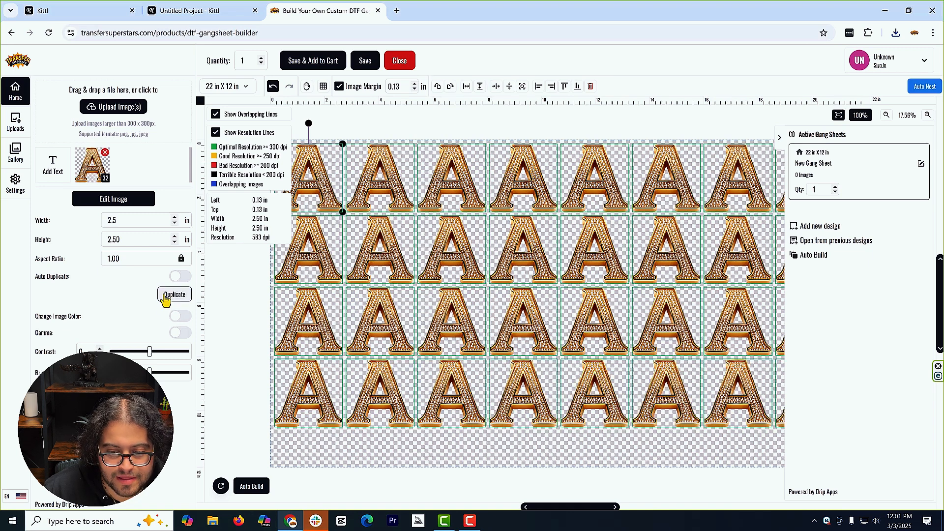
- Save the gang sheet as New Gang Sheet, agree to the artwork rights terms, and add it to the cart
left_click(779, 138)
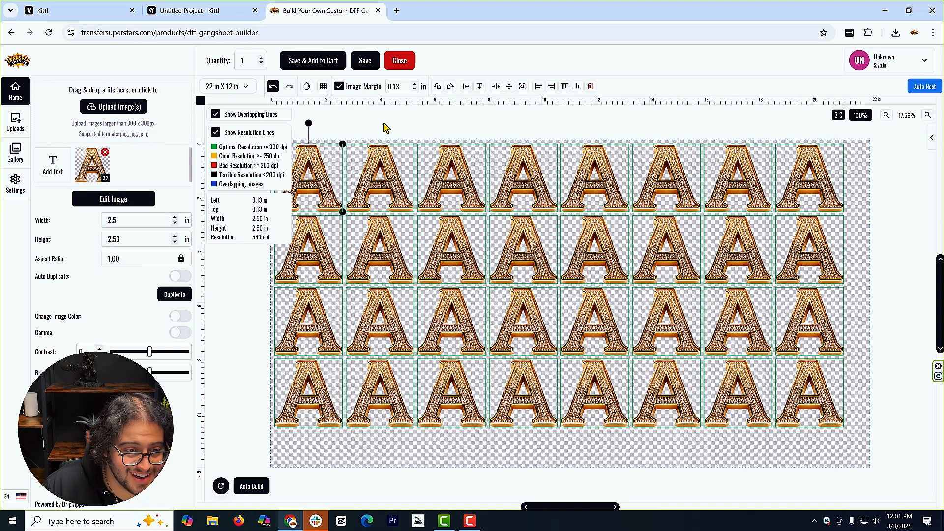
left_click(297, 63)
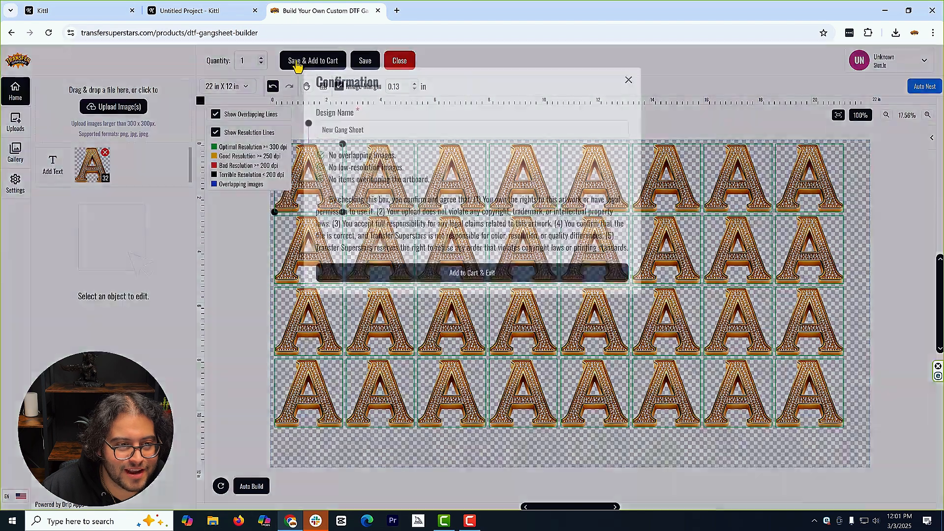
left_click(315, 198)
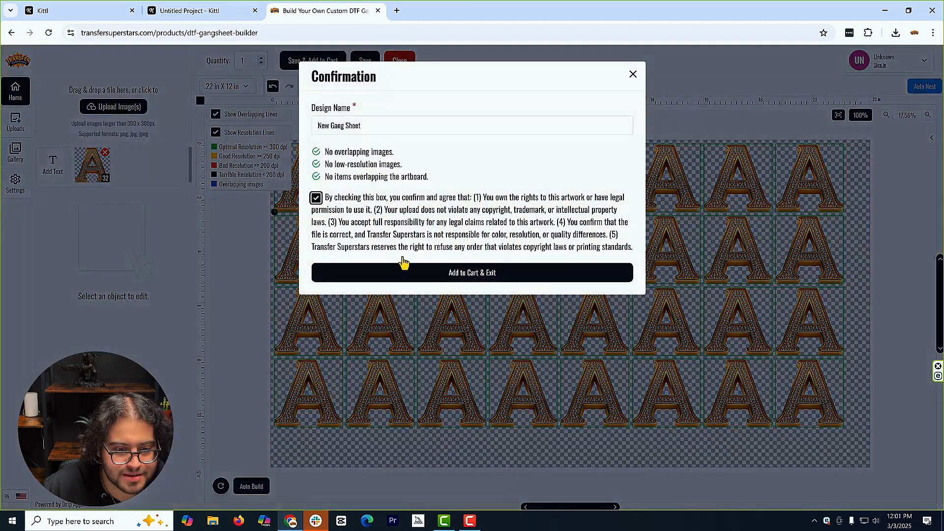
left_click(436, 278)
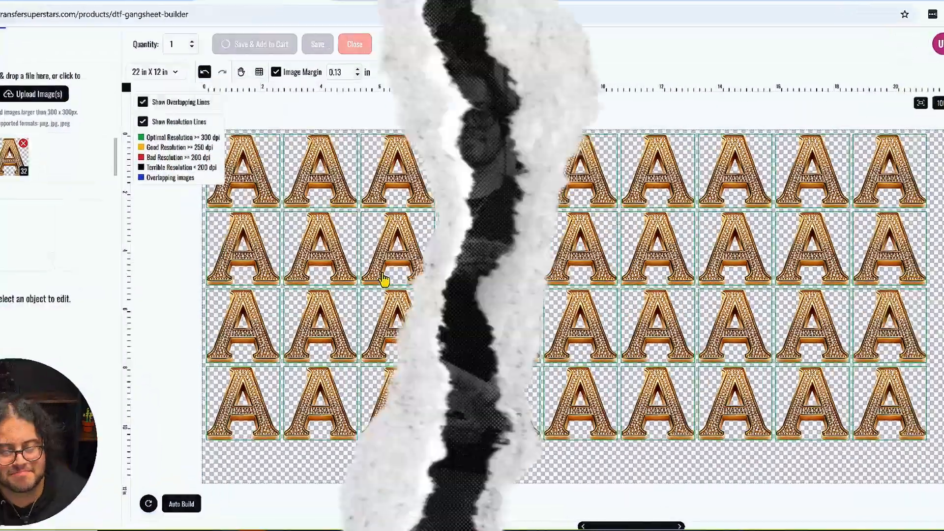